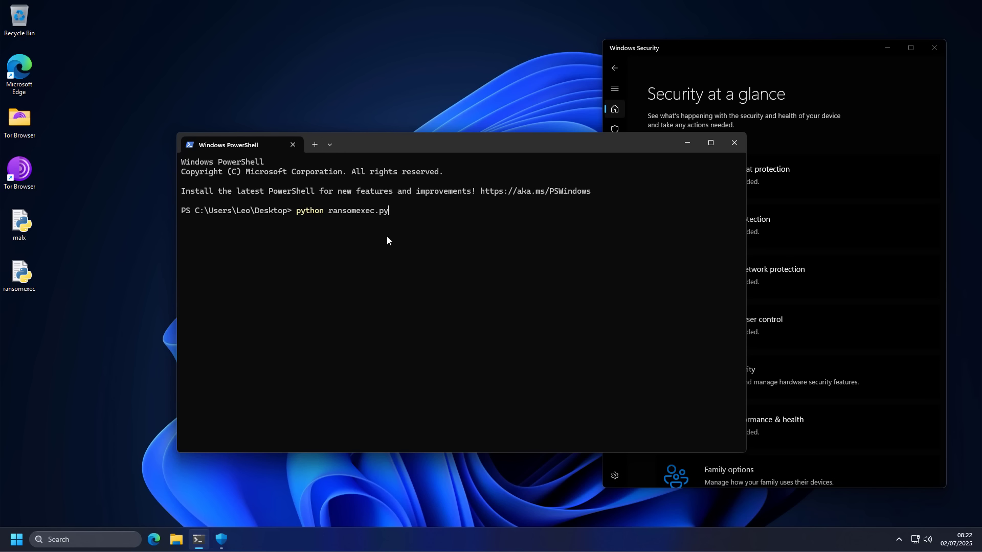
# Run 'python ransomexec.py' so it reports samples 1 and 2 blocked and Defender flags threats
pyautogui.press('Return')
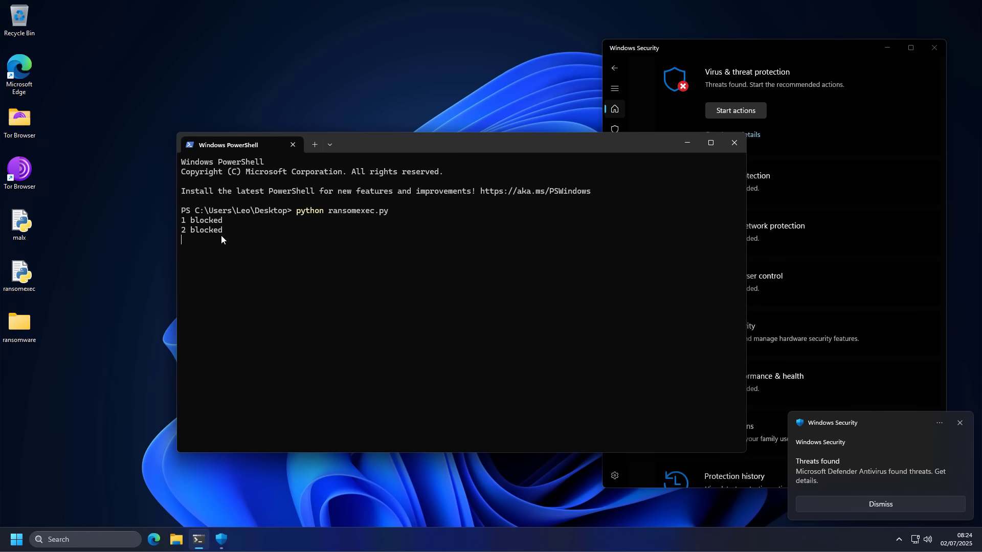
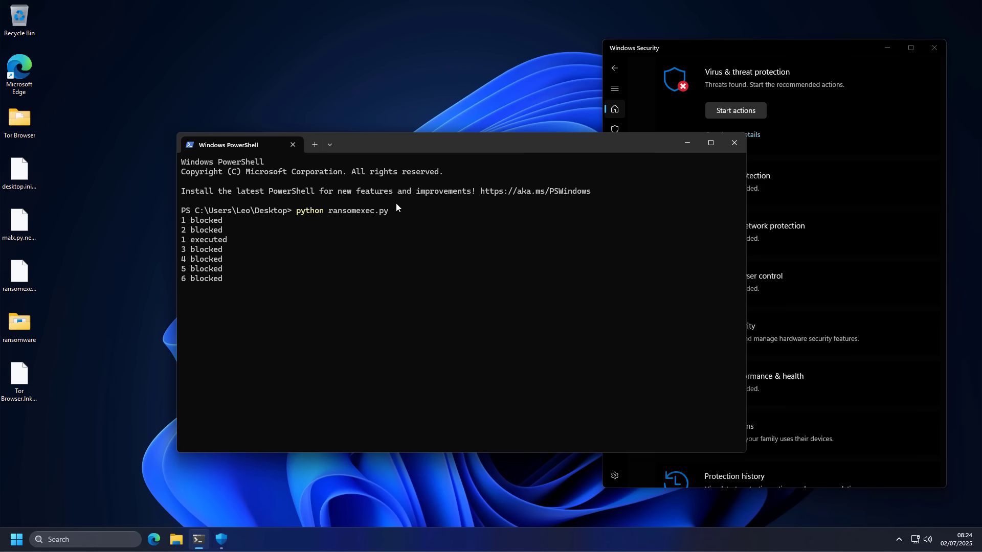
# Open Documents in File Explorer and widen the Name column to reveal the full .nebula file names
pyautogui.click(176, 539)
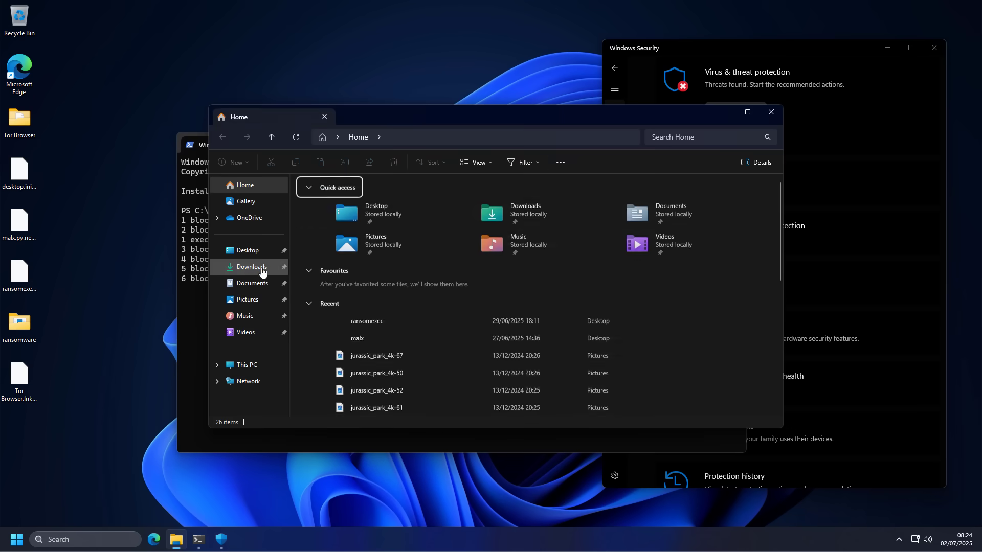
pyautogui.click(256, 284)
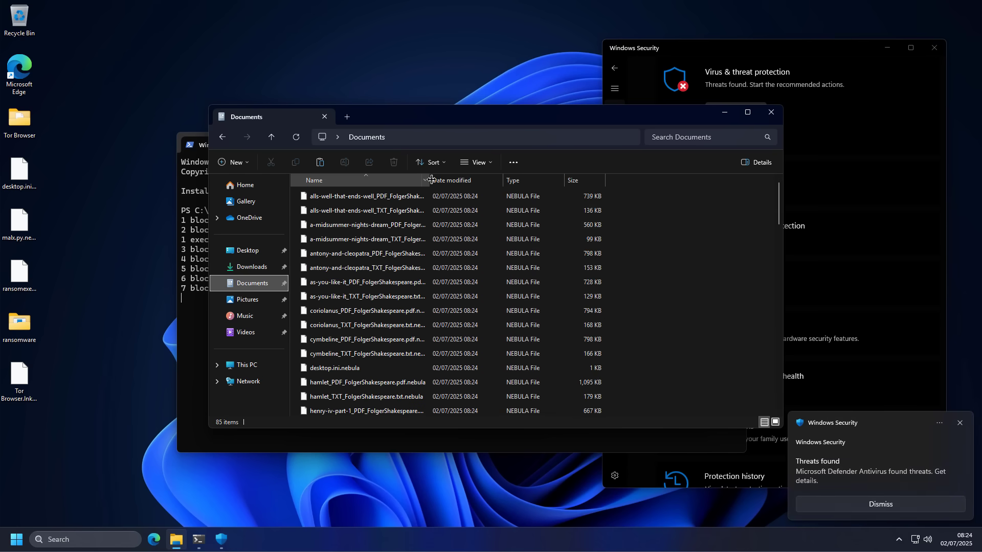
pyautogui.moveTo(431, 179); pyautogui.dragTo(570, 183)
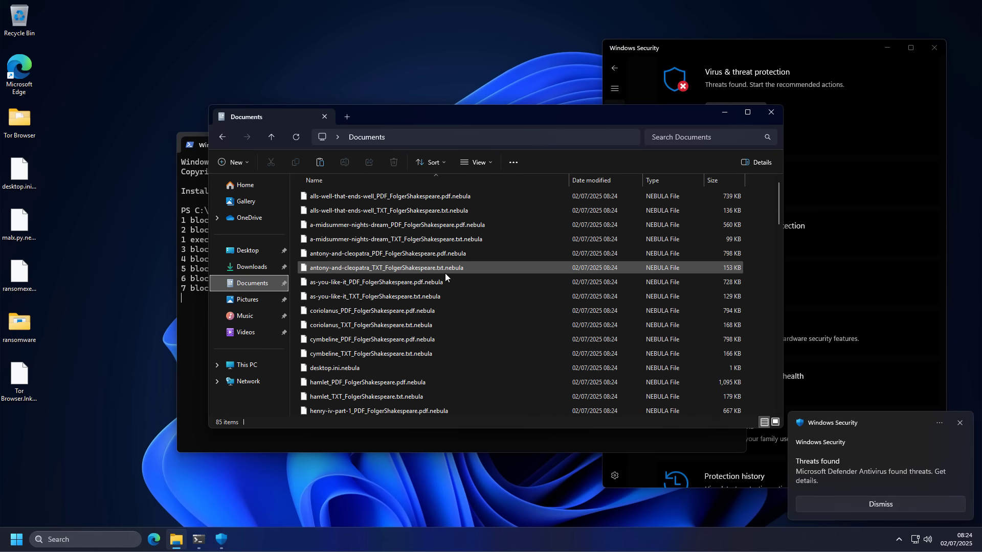
# Check that the Pictures files also end in .nebula, then go back to Documents and minimize Explorer
pyautogui.click(253, 301)
pyautogui.scroll(-3, 556, 293)
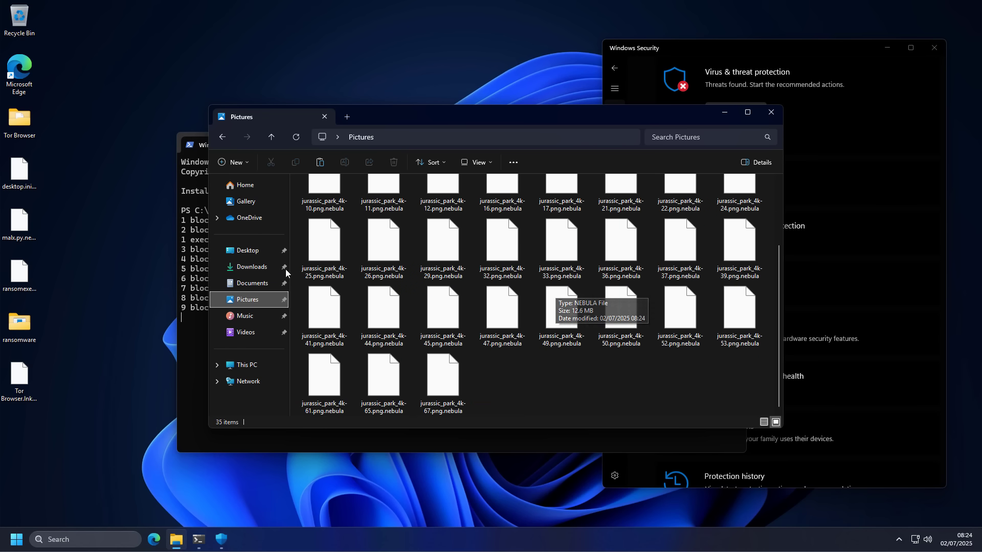
pyautogui.click(251, 282)
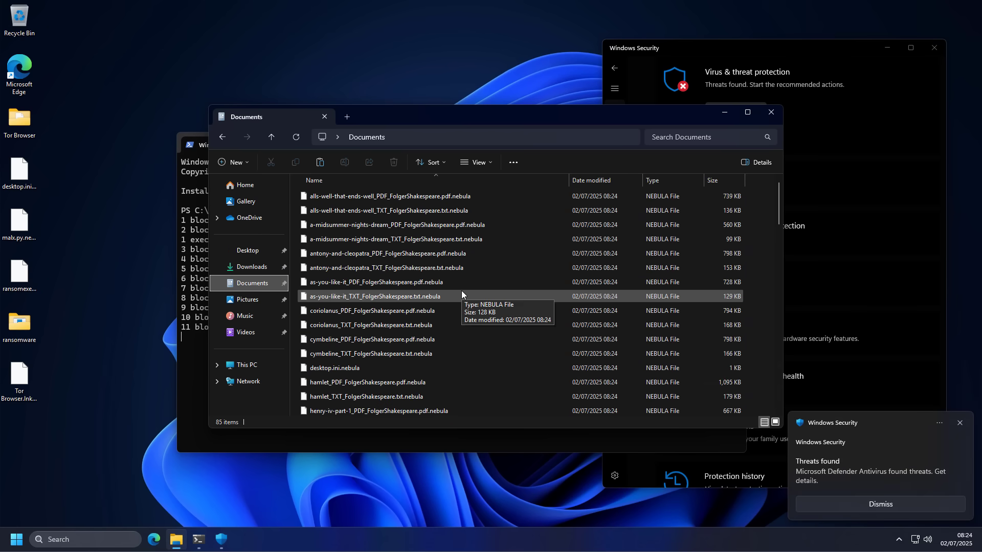
pyautogui.click(728, 109)
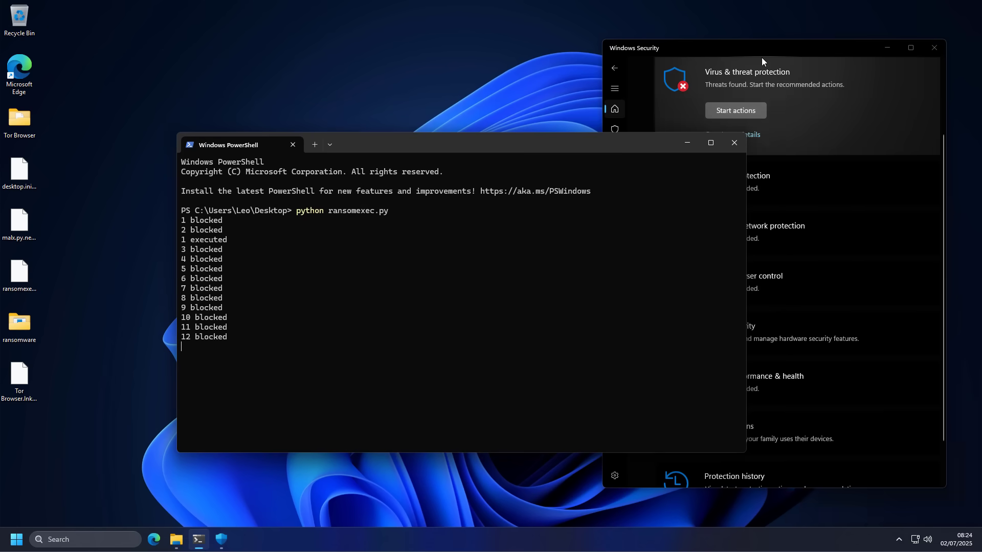
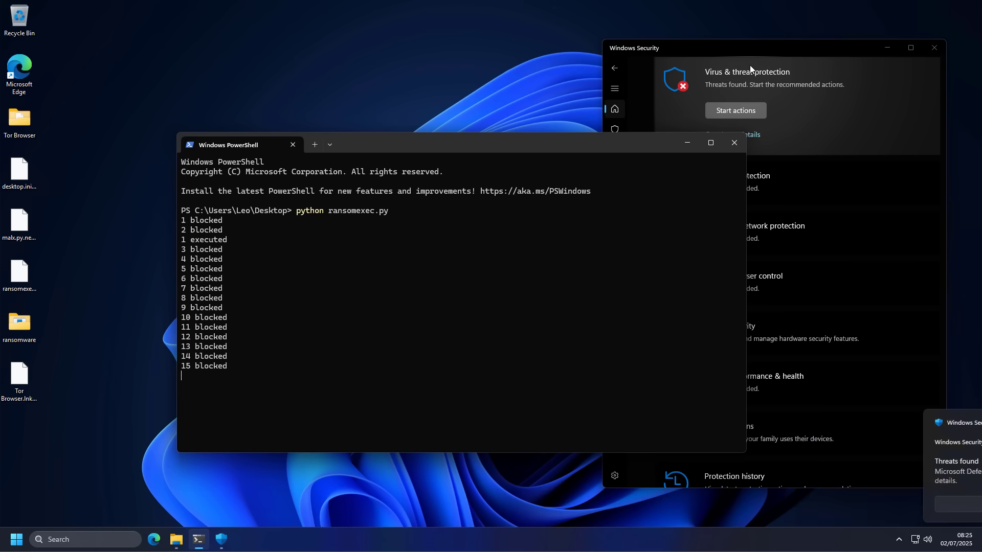
pyautogui.scroll(3, 778, 100)
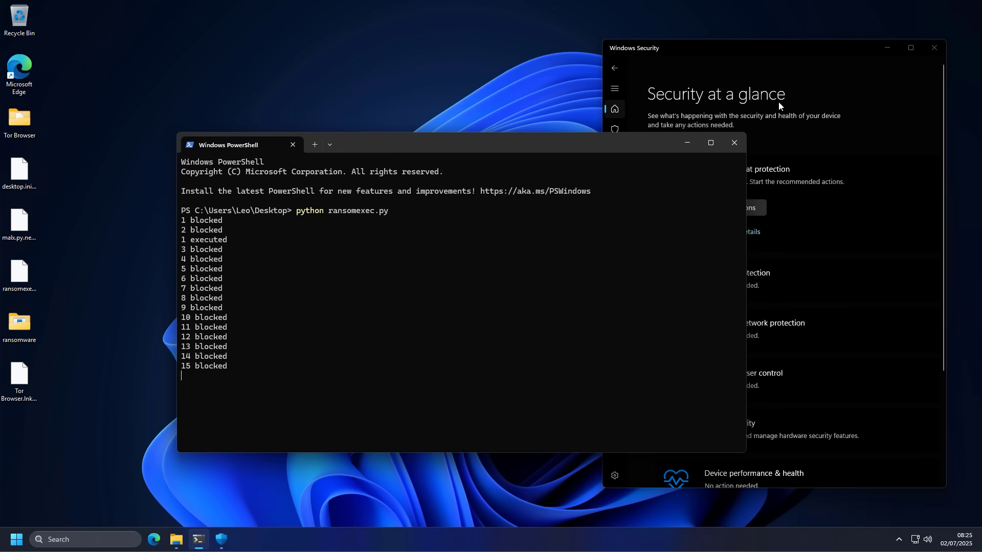
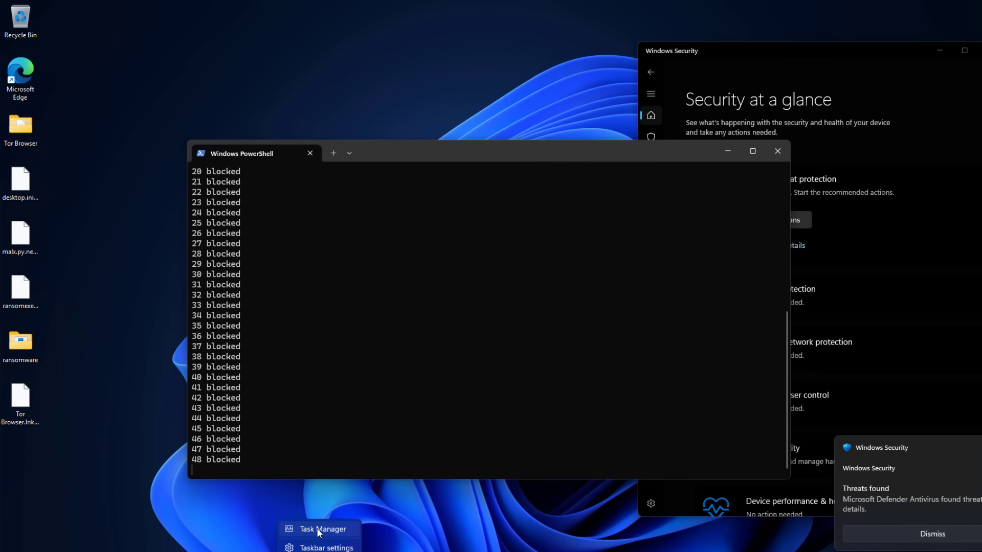
# Open Task Manager from the taskbar to view running processes and their resource use
pyautogui.click(318, 532)
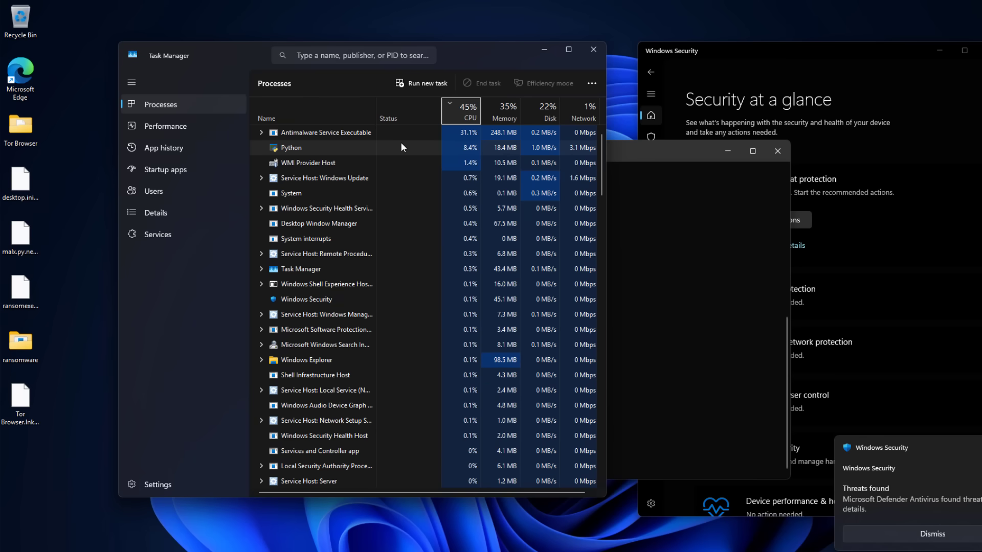
# Close Task Manager after reviewing CPU use and bring Windows Security to the front
pyautogui.click(593, 49)
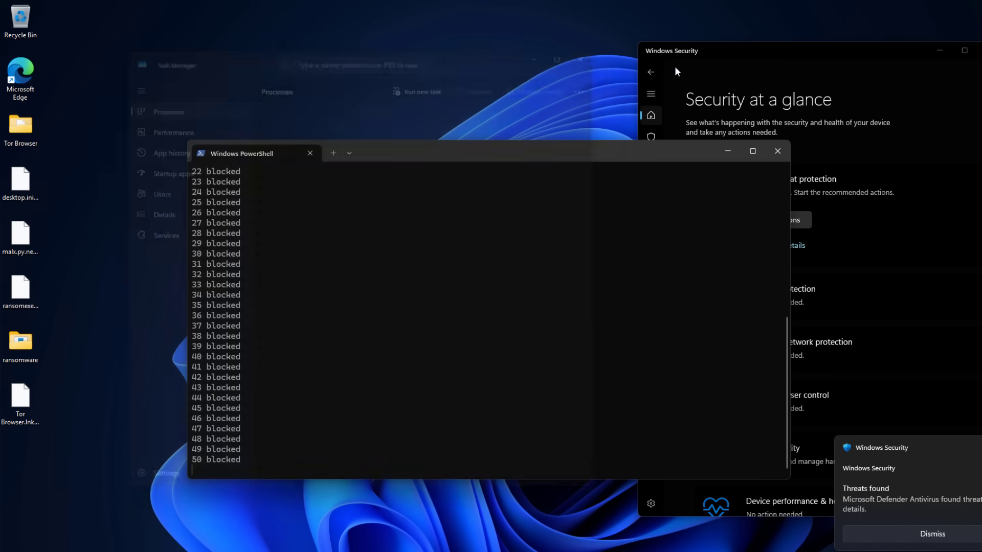
pyautogui.click(677, 71)
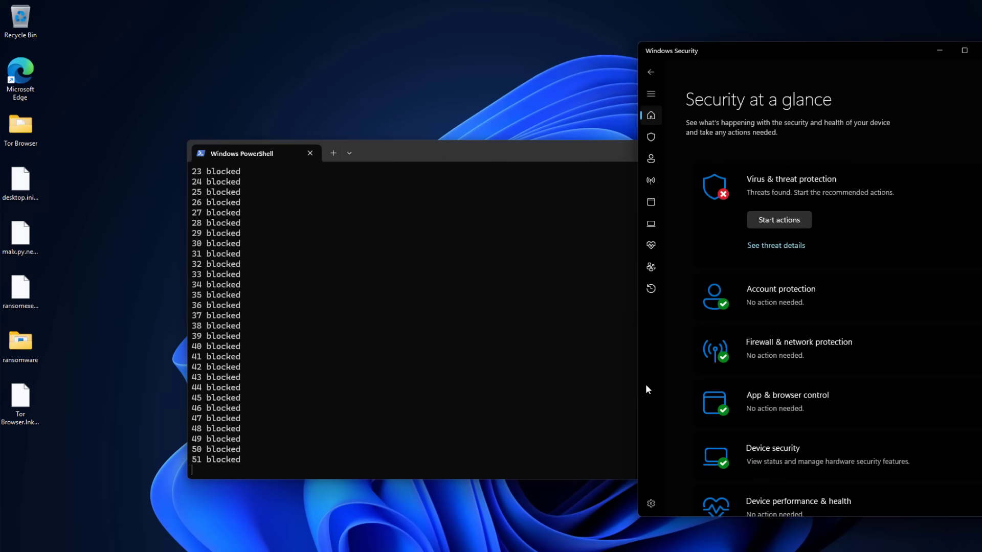
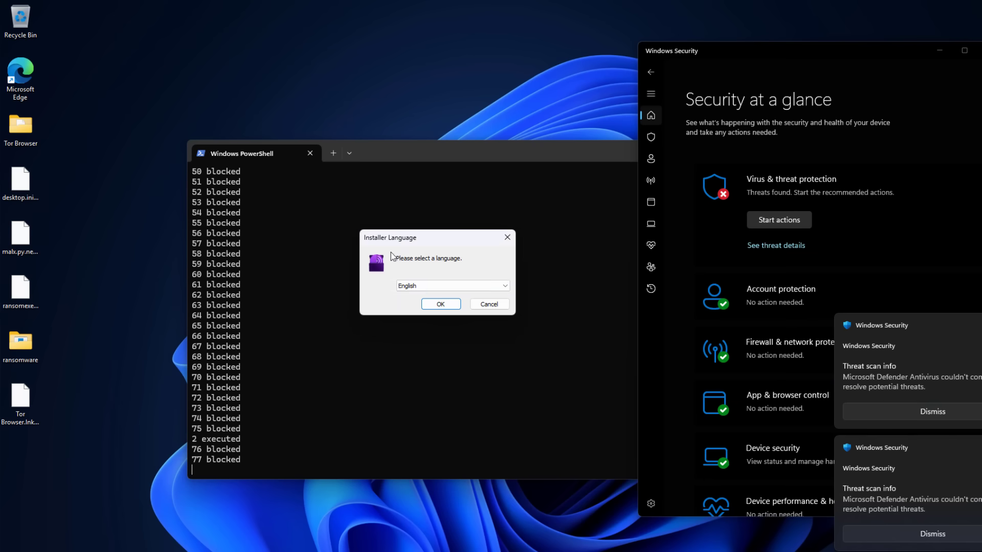
# Install Tor Browser in English into the existing desktop Tor Browser folder, confirming the overwrite
pyautogui.click(439, 304)
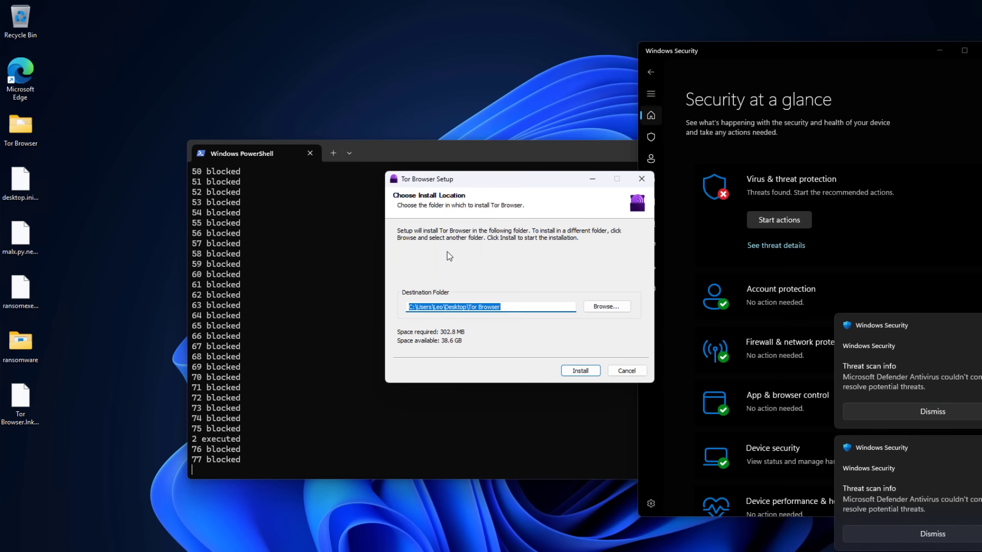
pyautogui.click(577, 368)
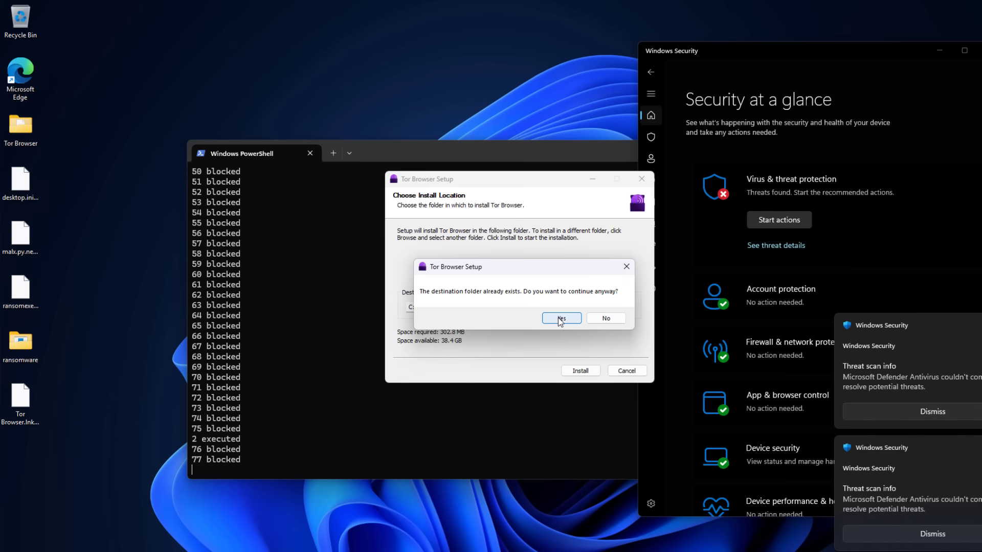
pyautogui.click(560, 319)
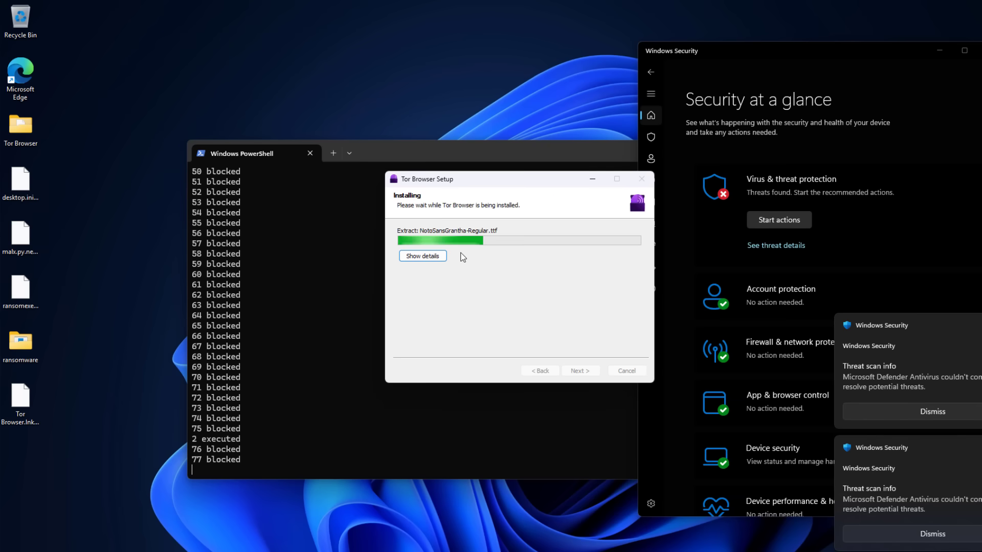
# Finish setup without shortcuts or auto-launch, then select the Tor Browser desktop shortcut
pyautogui.click(500, 271)
pyautogui.click(502, 289)
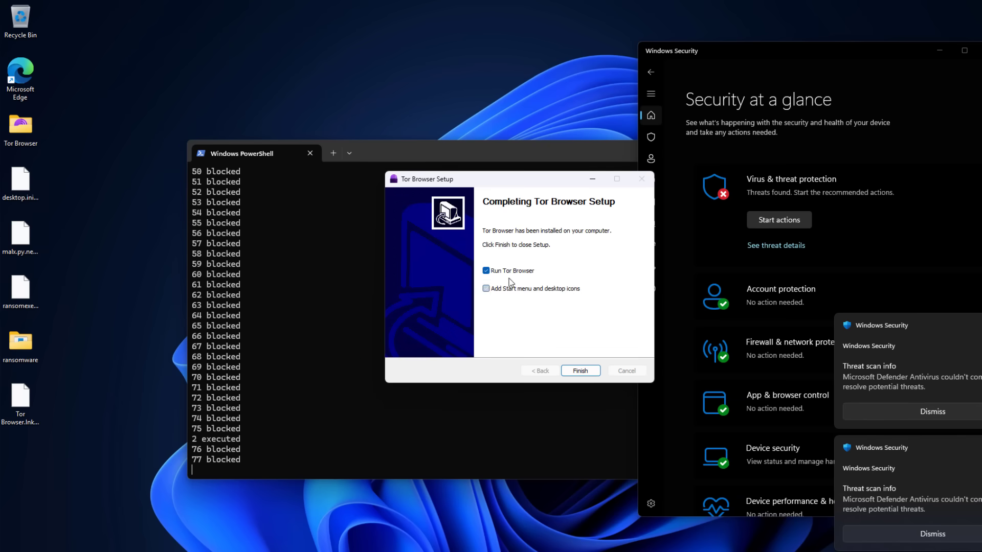
pyautogui.click(580, 371)
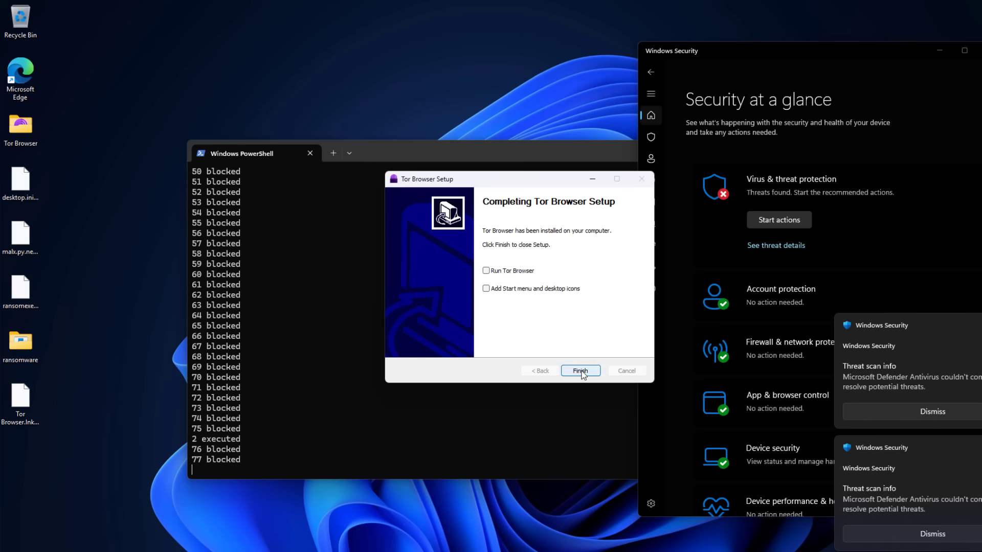
pyautogui.click(28, 405)
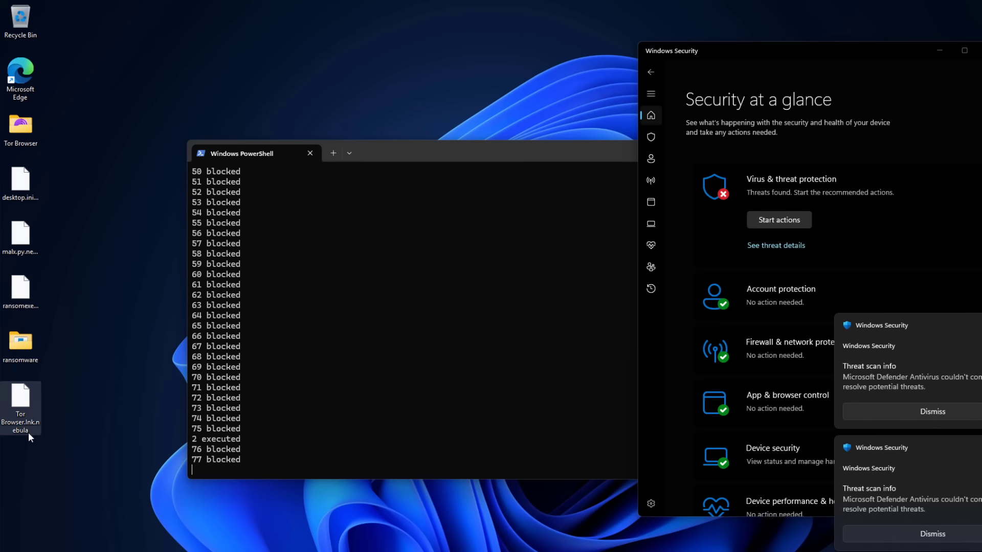
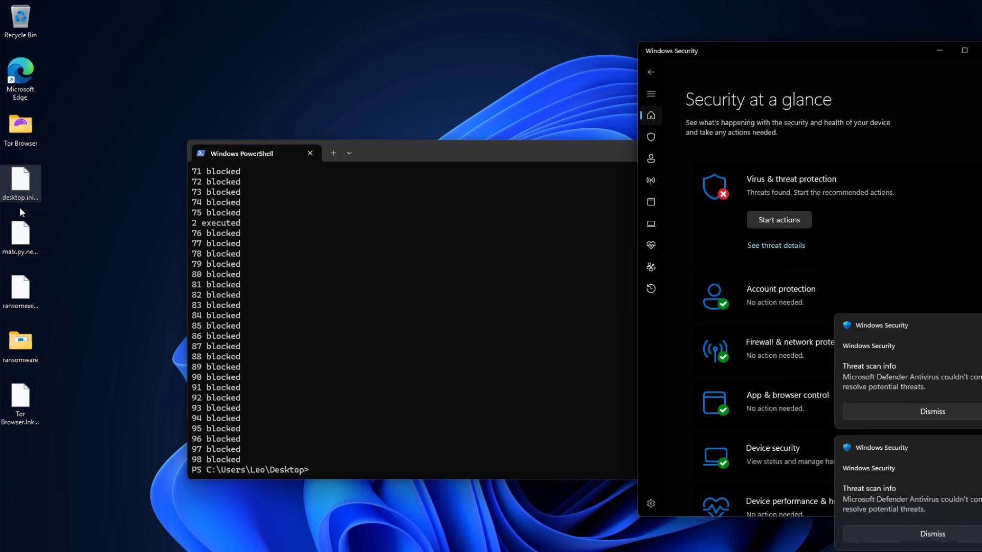
# Show the Documents folder in File Explorer and right-click alls-well-that-ends-well_TXT_FolgerShakespeare.txt.nebula
pyautogui.press('super+e')
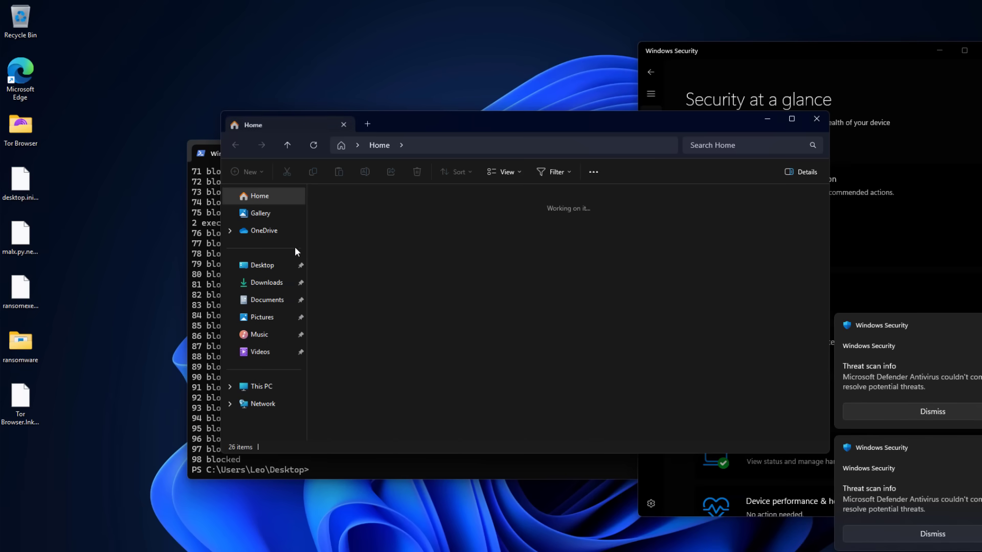
pyautogui.click(263, 300)
pyautogui.moveTo(425, 122); pyautogui.dragTo(290, 124)
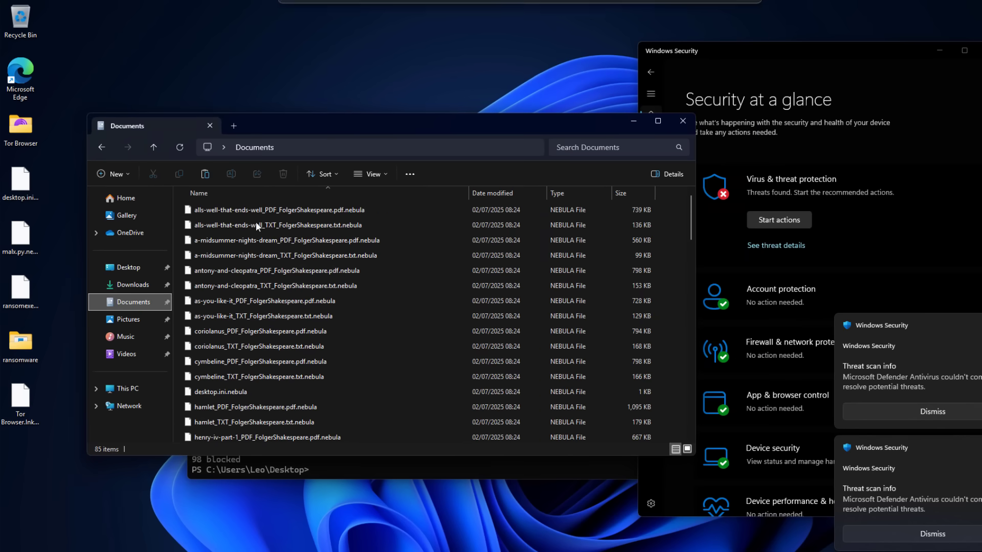
pyautogui.click(259, 207)
pyautogui.click(326, 227)
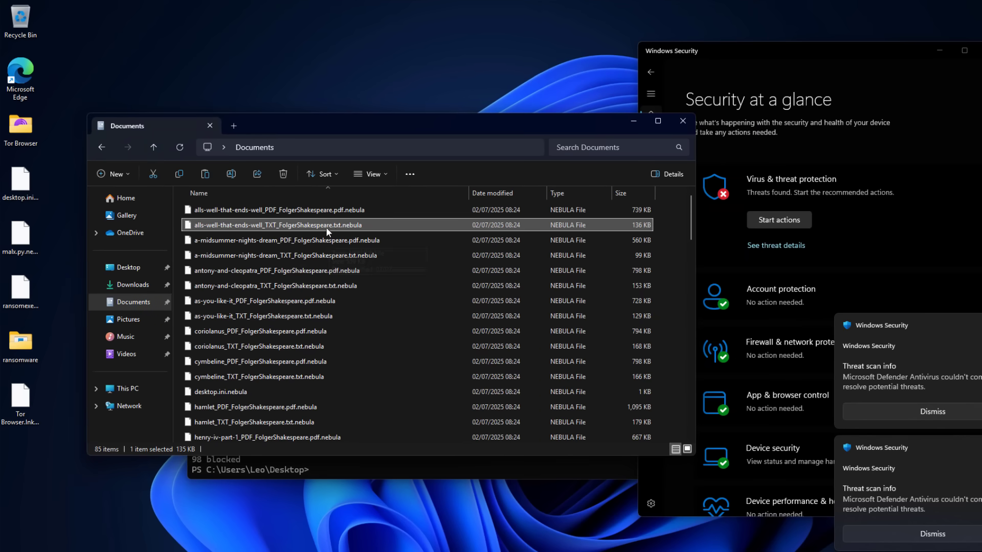
pyautogui.rightClick(336, 226)
# Open the All's Well .nebula file in Notepad and scroll through its garbled text
pyautogui.moveTo(434, 269)
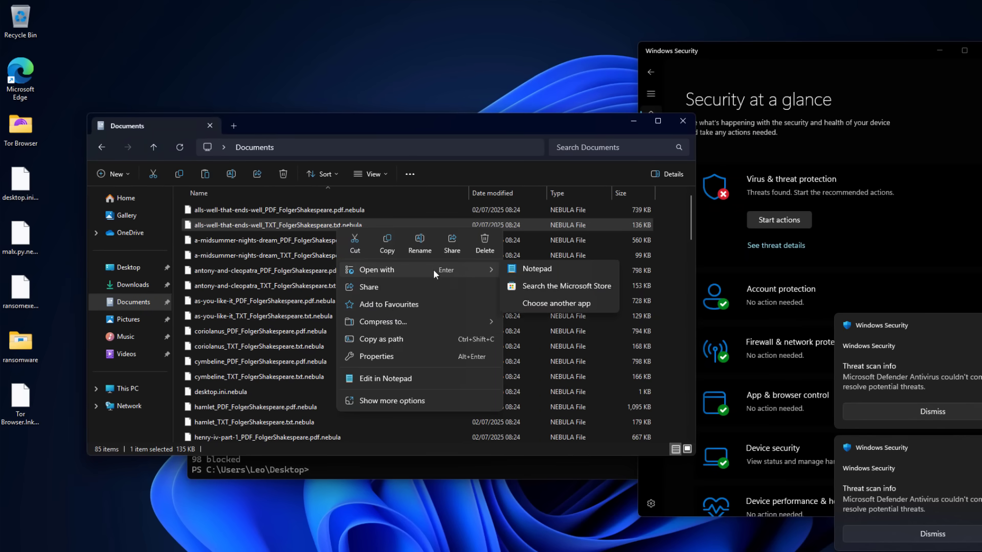
pyautogui.click(535, 269)
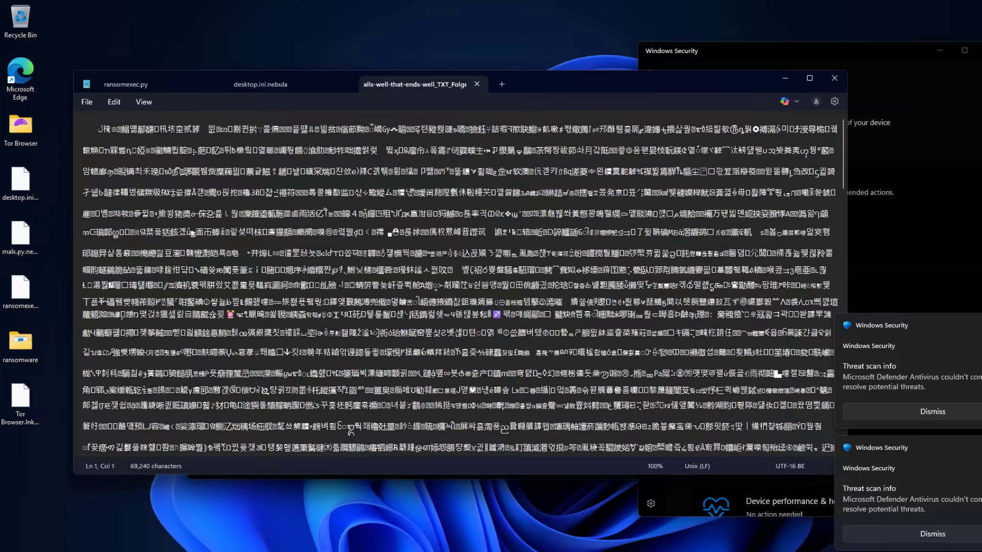
pyautogui.scroll(-10, 351, 432)
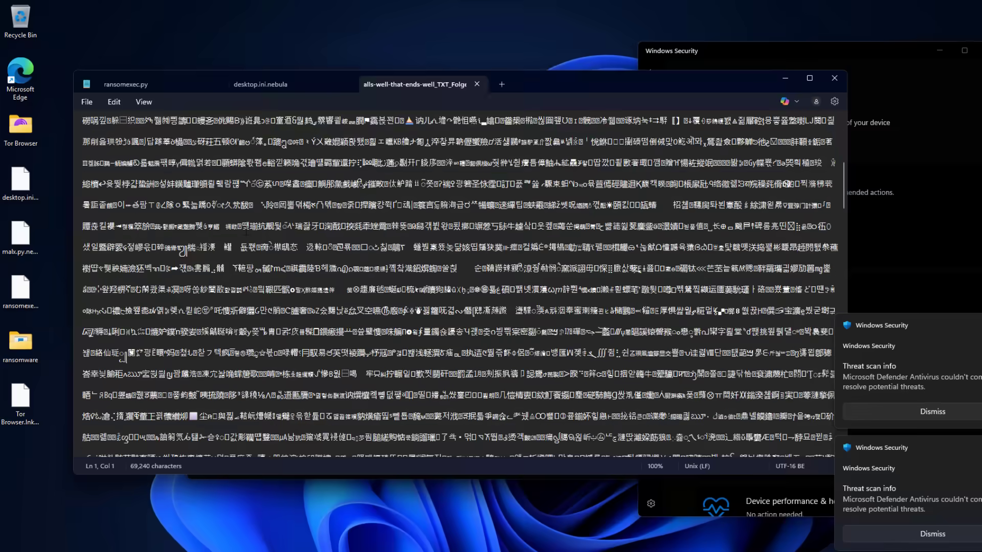
pyautogui.scroll(-10, 241, 348)
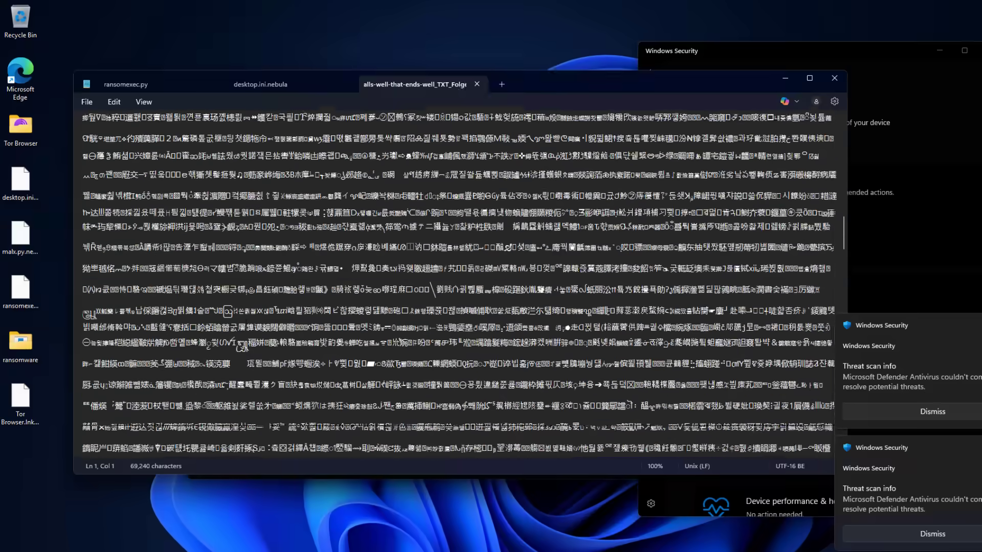
pyautogui.scroll(-10, 242, 348)
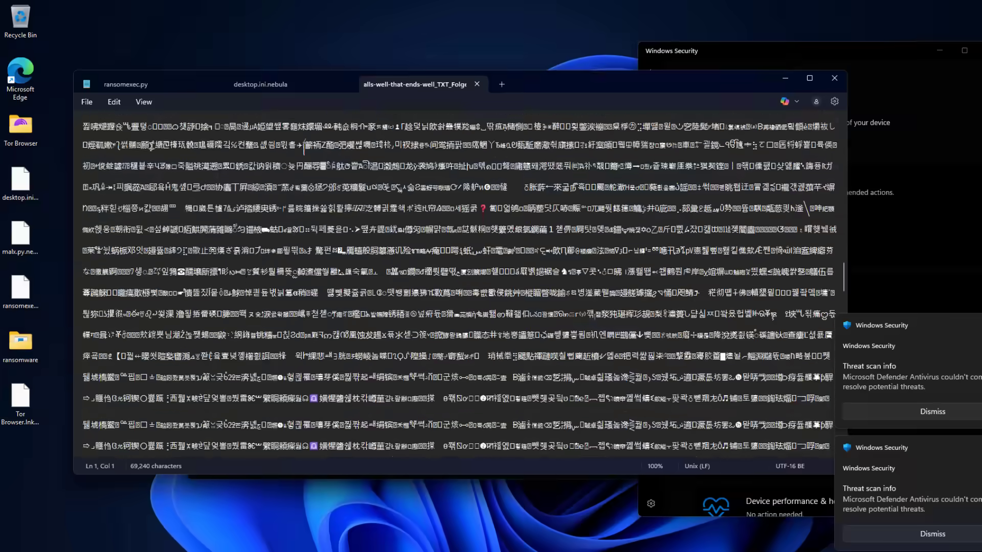
pyautogui.scroll(-10, 242, 347)
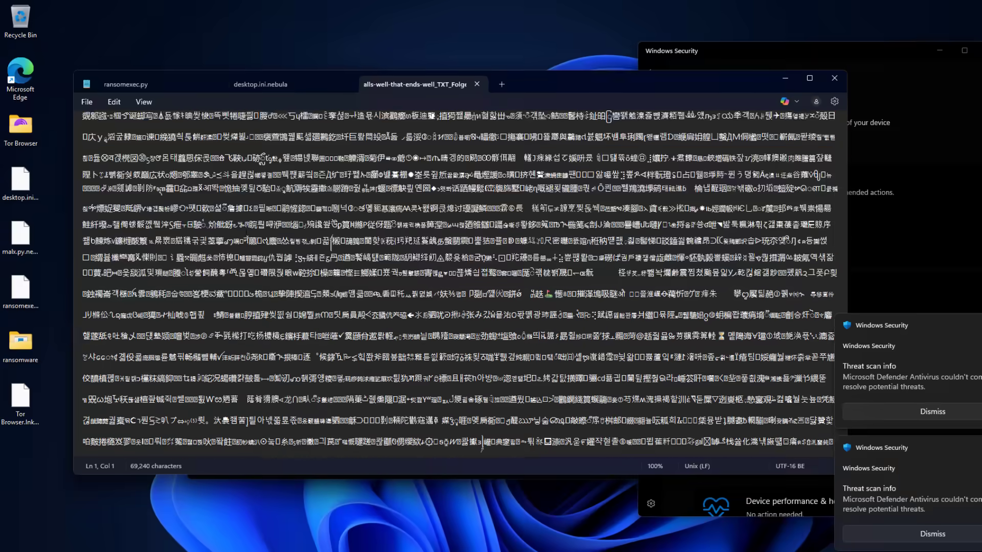
# Select some of the garbled characters, then close Notepad
pyautogui.moveTo(101, 132); pyautogui.dragTo(431, 272)
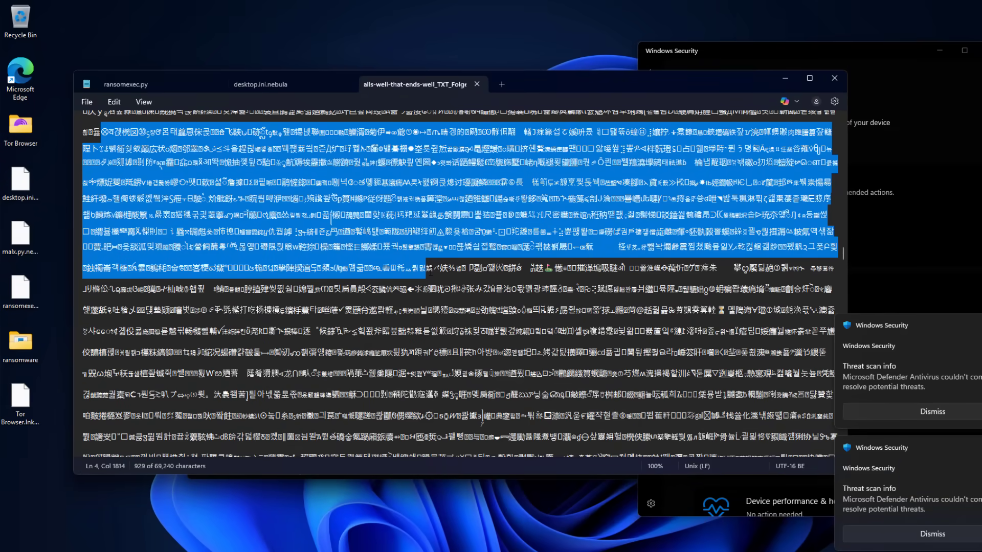
pyautogui.click(542, 269)
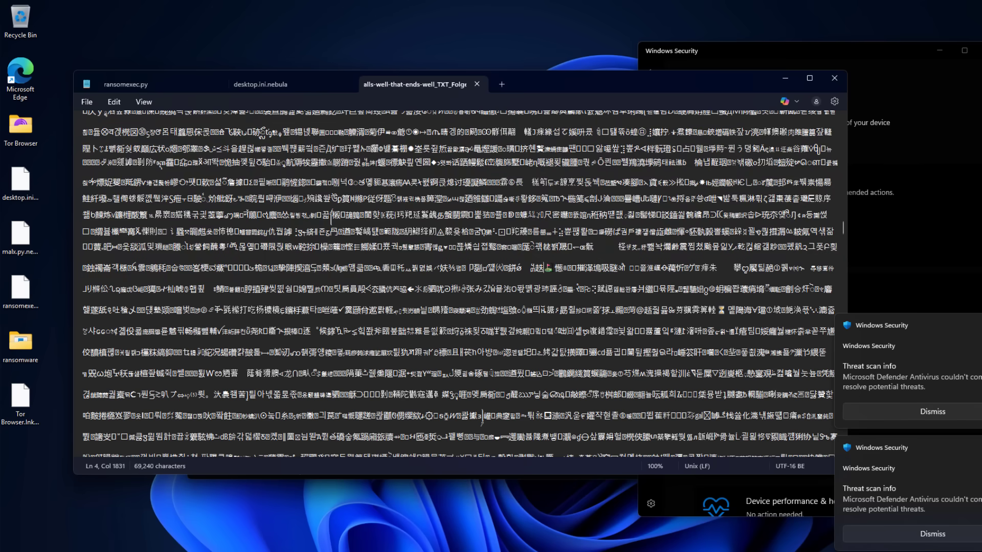
pyautogui.doubleClick(549, 269)
pyautogui.scroll(-1, 460, 276)
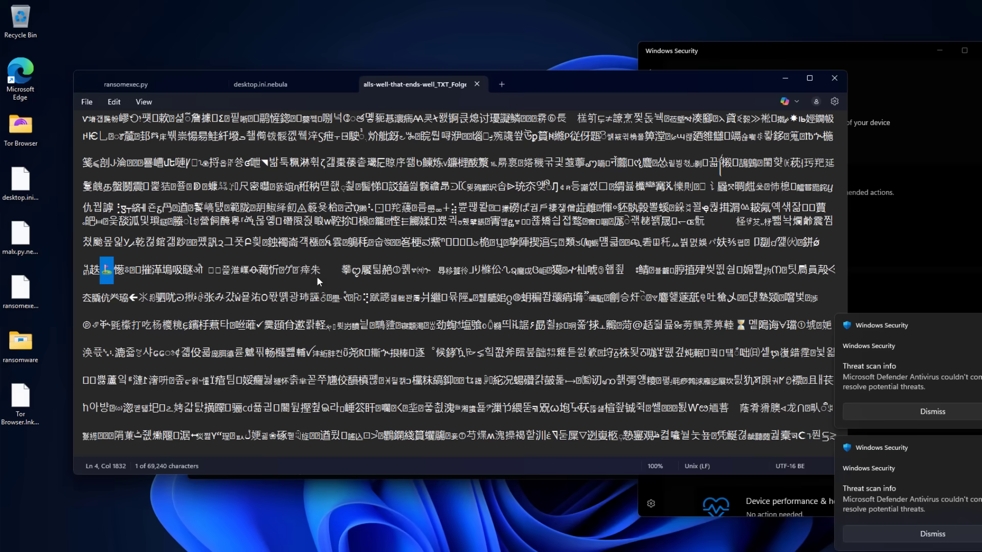
pyautogui.click(835, 78)
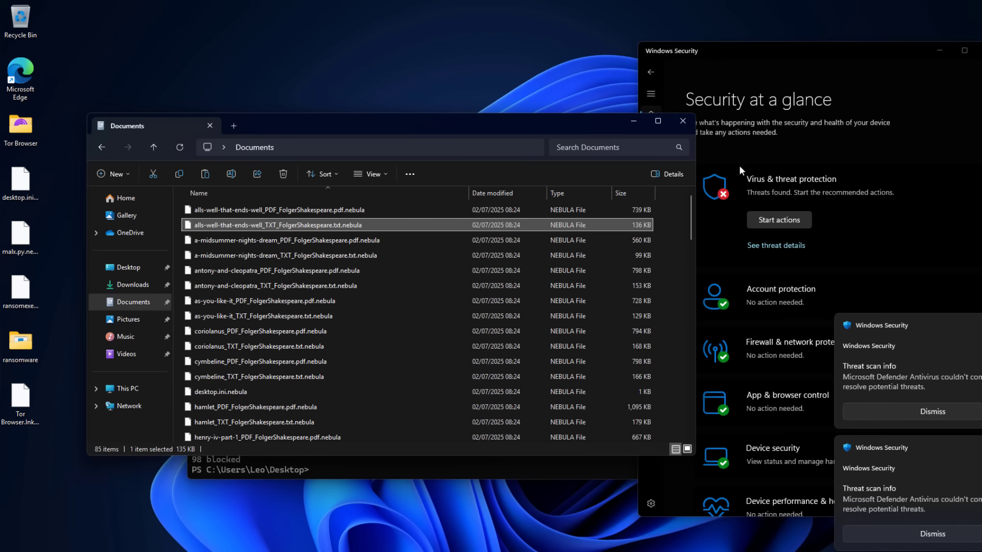
# Close the Documents window and go to Virus & threat protection in Windows Security
pyautogui.click(683, 120)
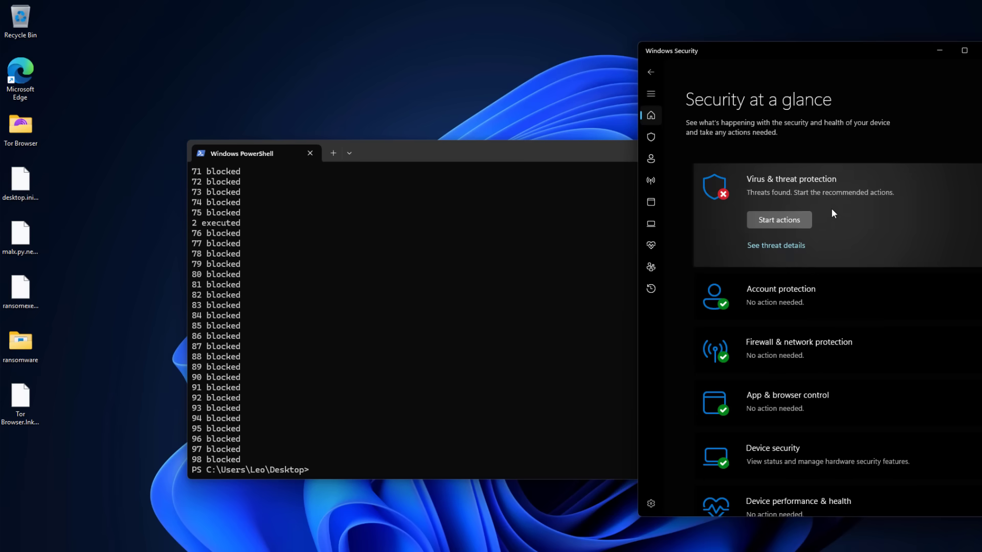
pyautogui.click(820, 191)
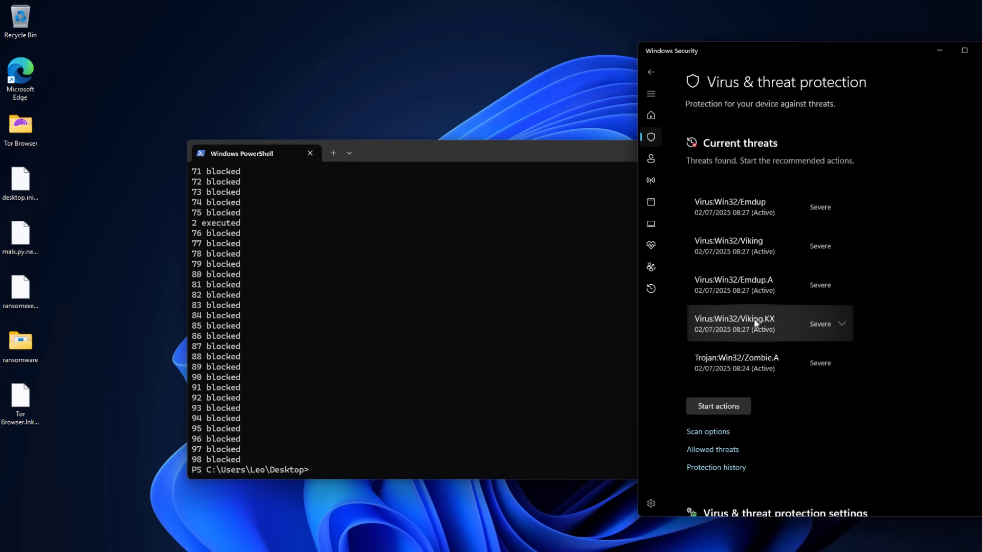
pyautogui.scroll(-5, 754, 318)
pyautogui.scroll(-4, 754, 318)
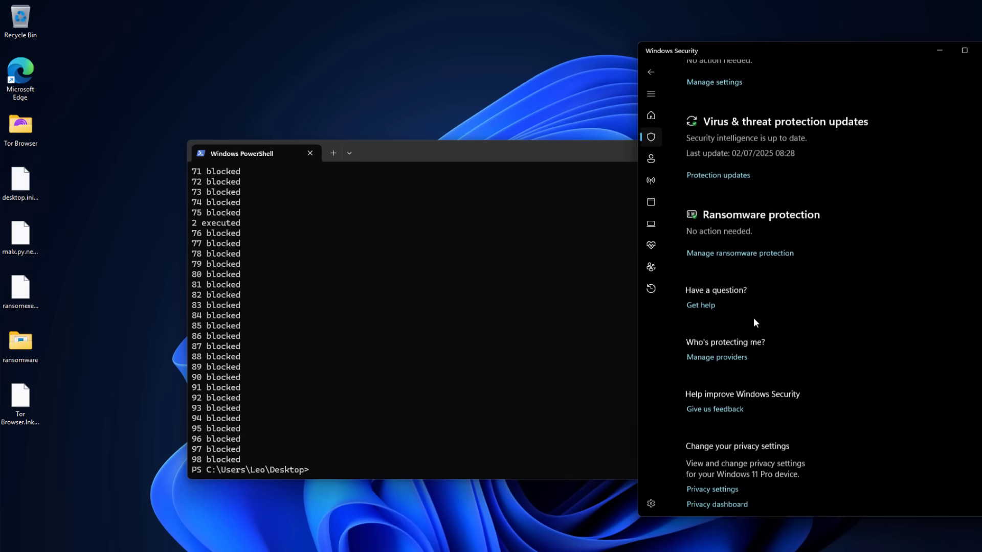
# Turn on Controlled folder access under Ransomware protection, approving the administrator prompt
pyautogui.click(724, 245)
pyautogui.click(696, 209)
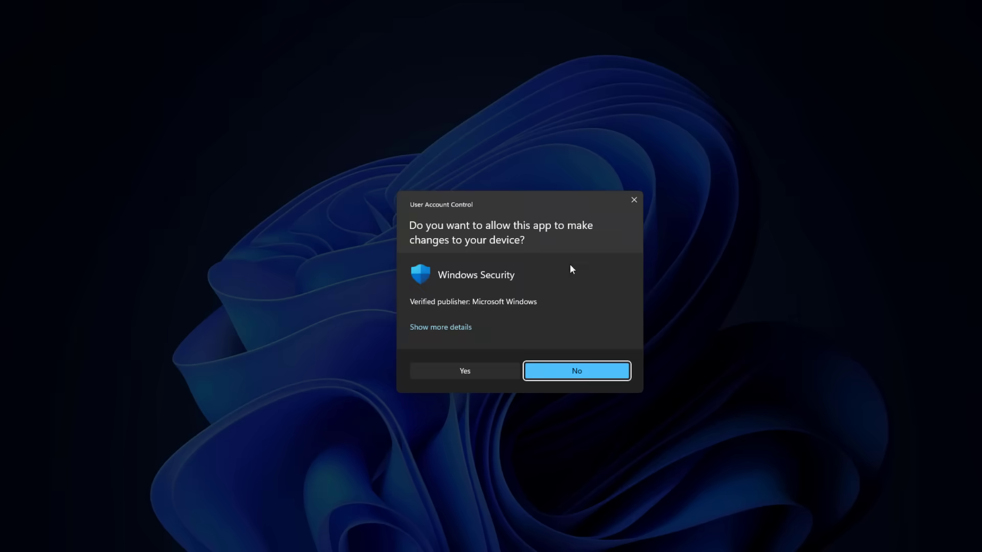
pyautogui.click(468, 372)
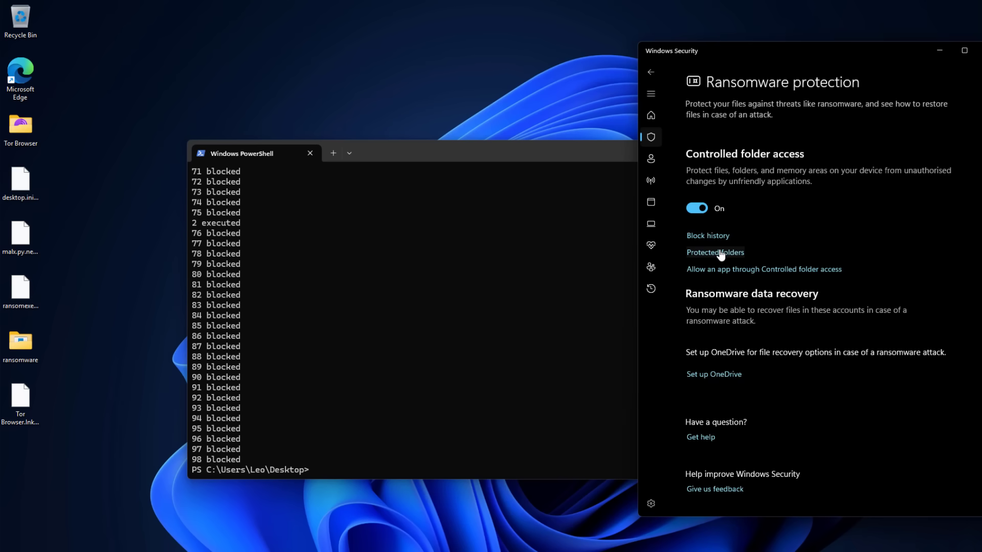
pyautogui.click(720, 255)
pyautogui.click(498, 368)
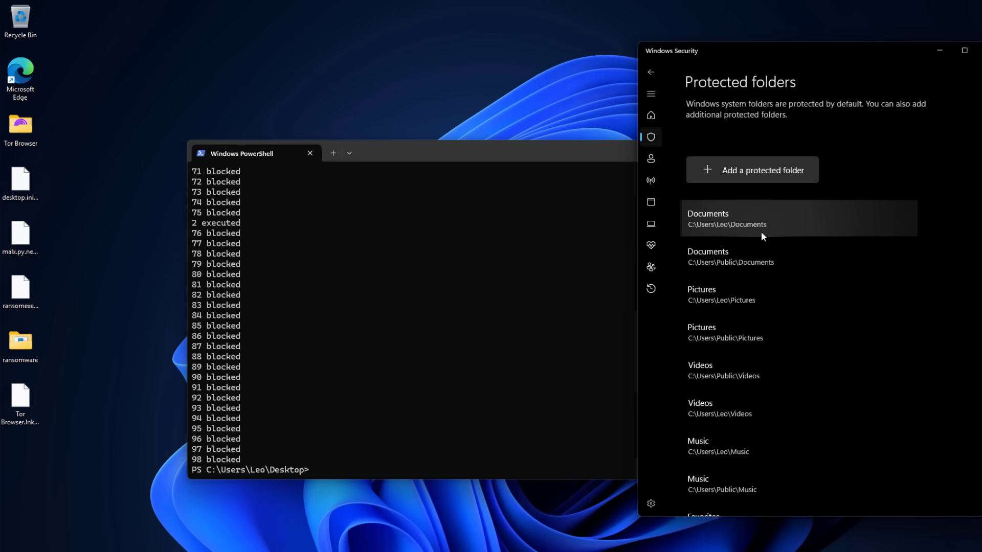
pyautogui.click(651, 72)
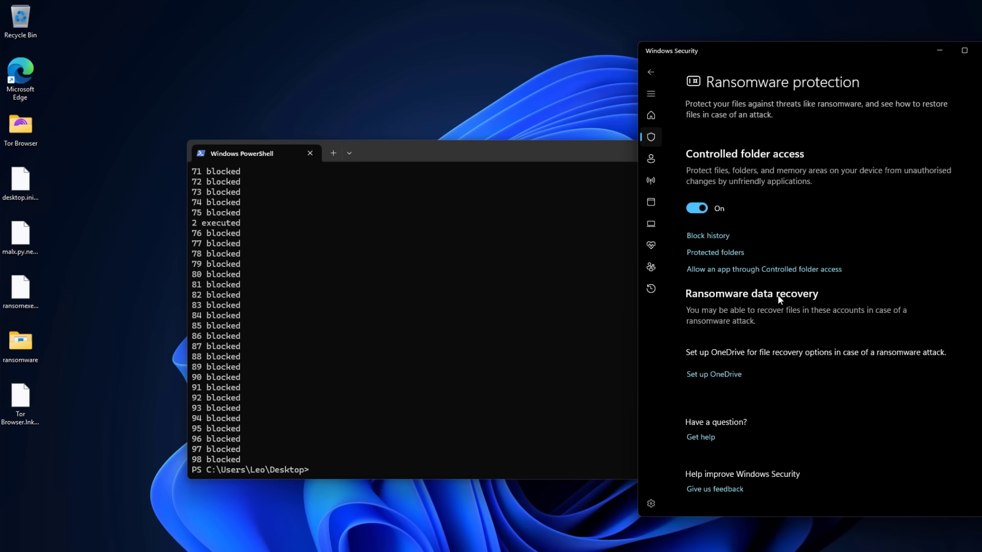
# Check that Smart App Control under App & browser control is on Evaluation, then go Home
pyautogui.click(654, 71)
pyautogui.click(654, 71)
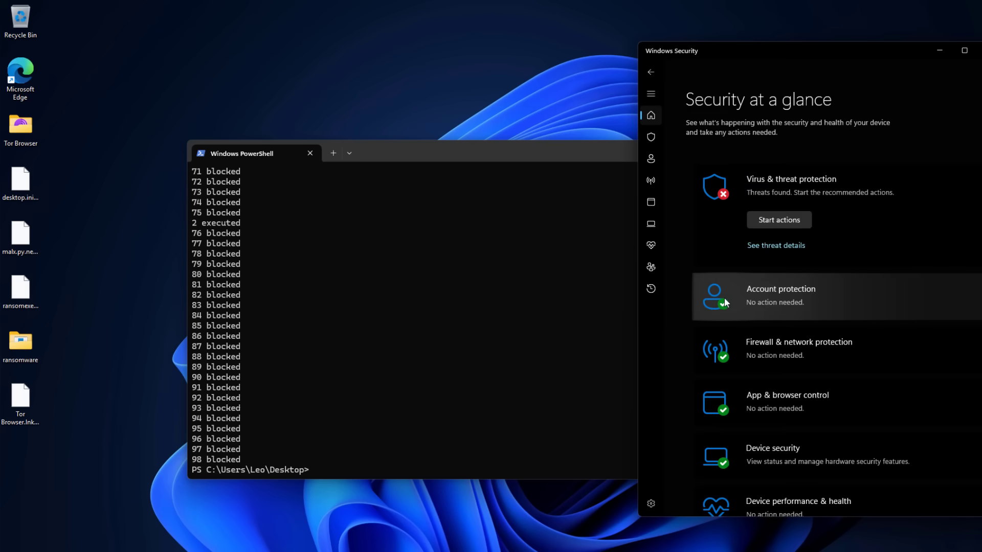
pyautogui.scroll(-3, 724, 298)
pyautogui.click(738, 272)
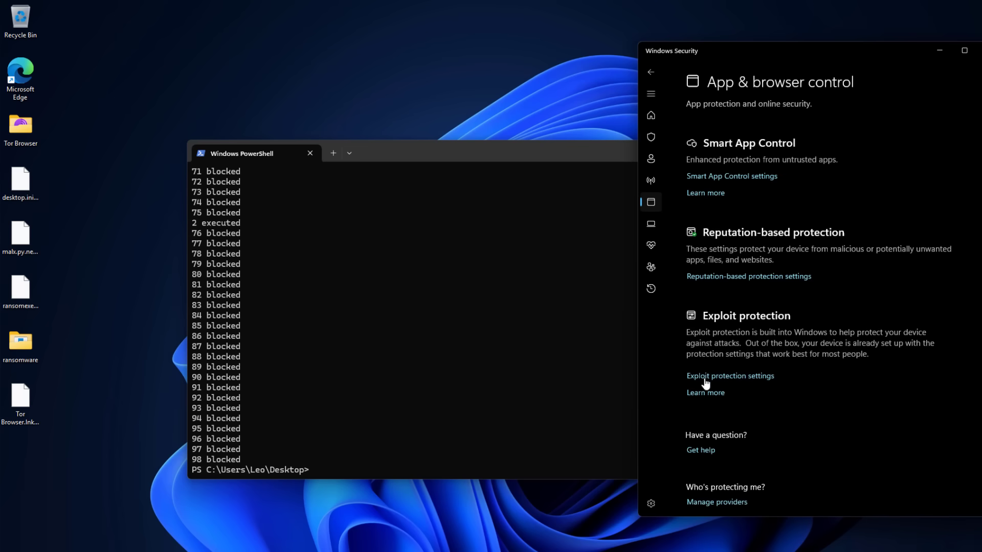
pyautogui.click(725, 177)
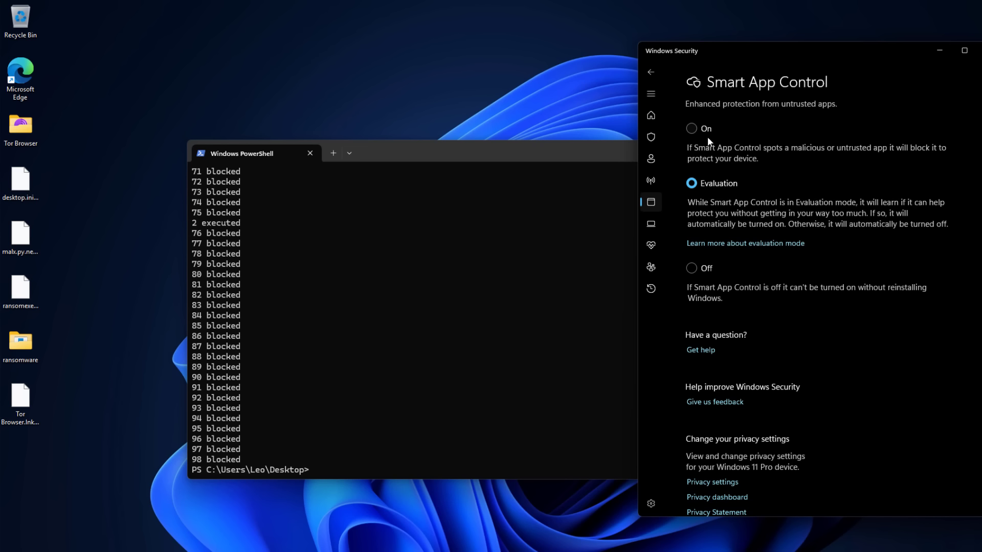
pyautogui.click(651, 115)
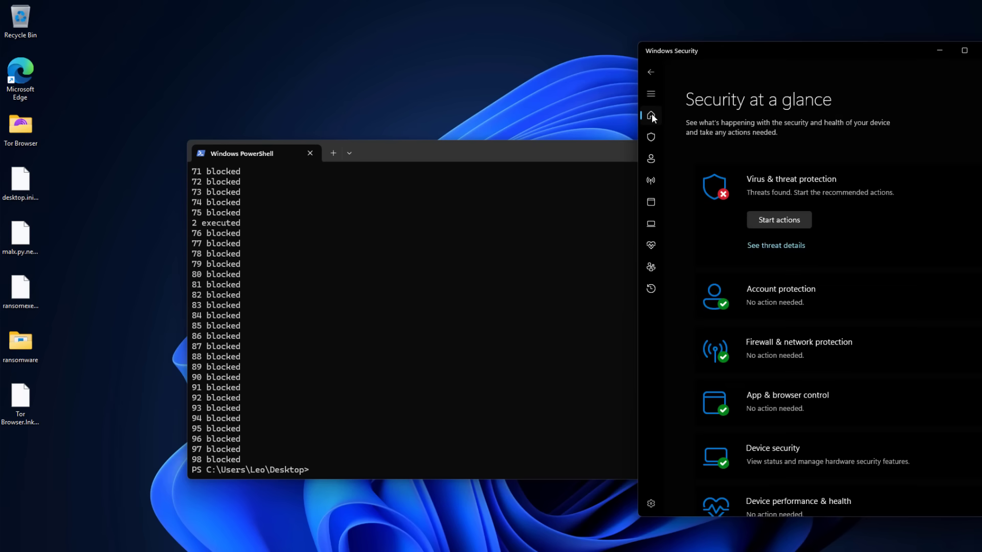
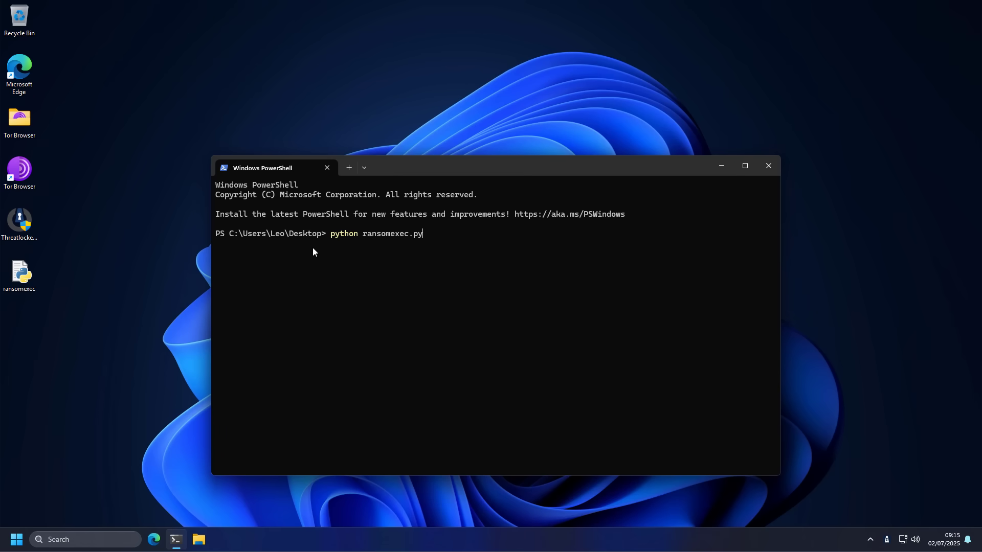
# Run python ransomexec.py in PowerShell and send ThreatLocker's request to allow the blocked script
pyautogui.press('Return')
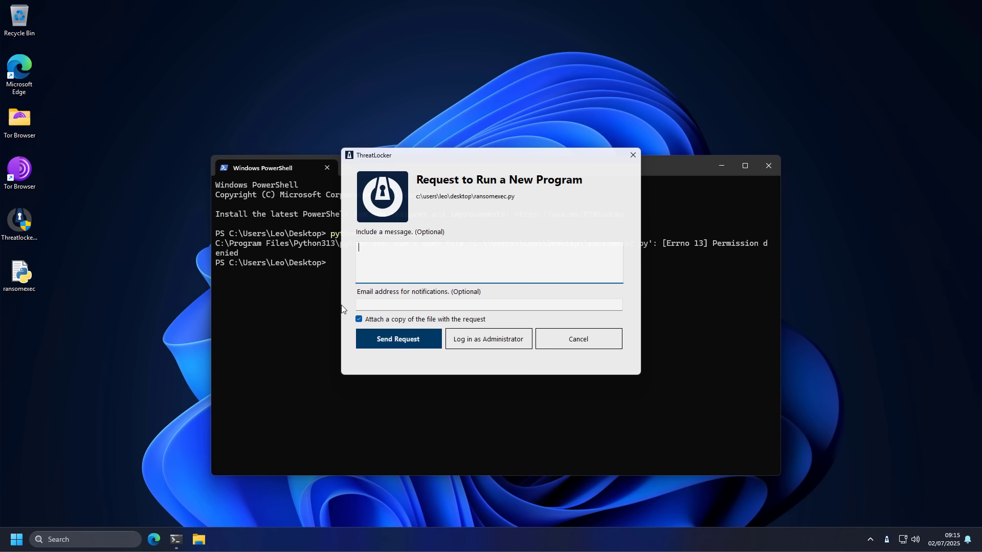
pyautogui.click(408, 340)
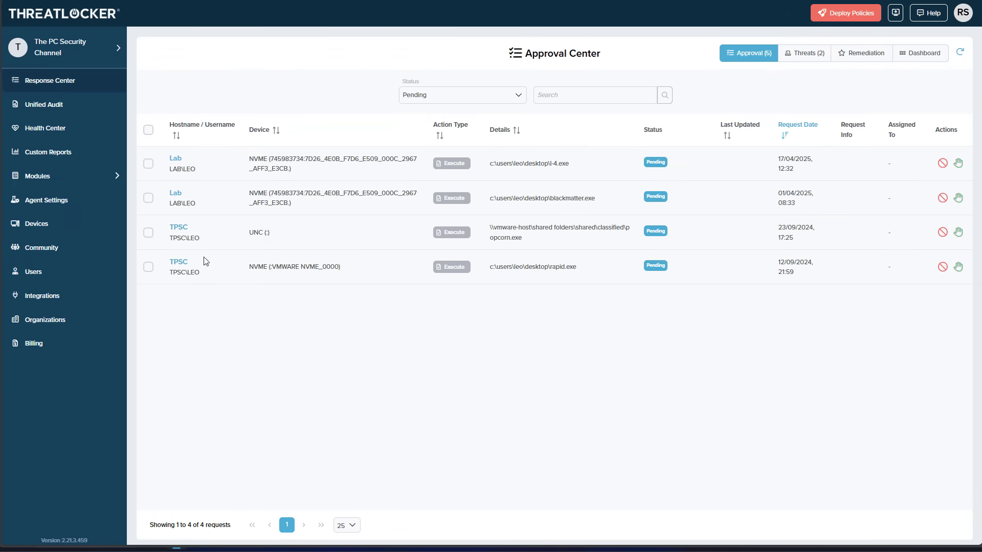
# Open the refreshed ransomexec.py request, skip sandbox testing, and name the new application 'RansomExec'
pyautogui.press('F5')
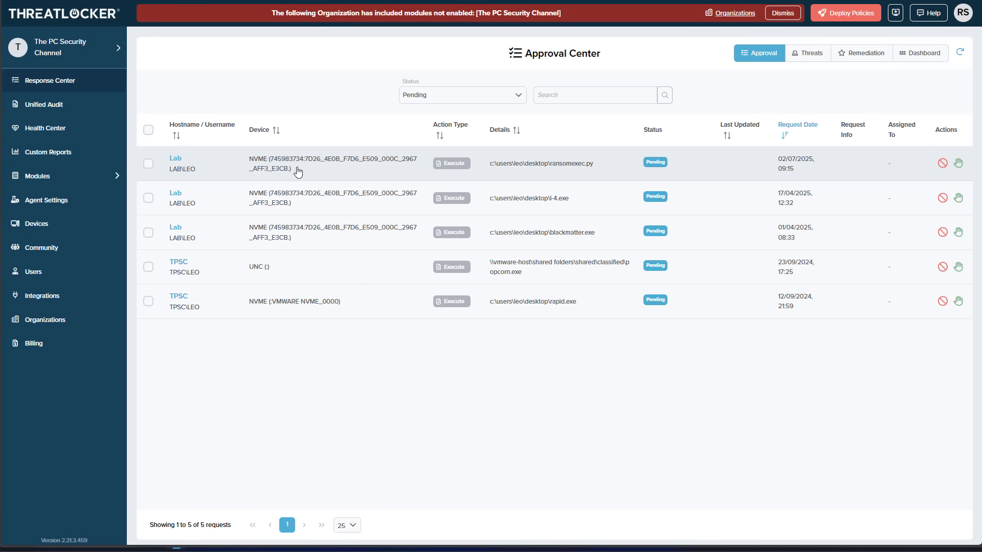
pyautogui.click(345, 170)
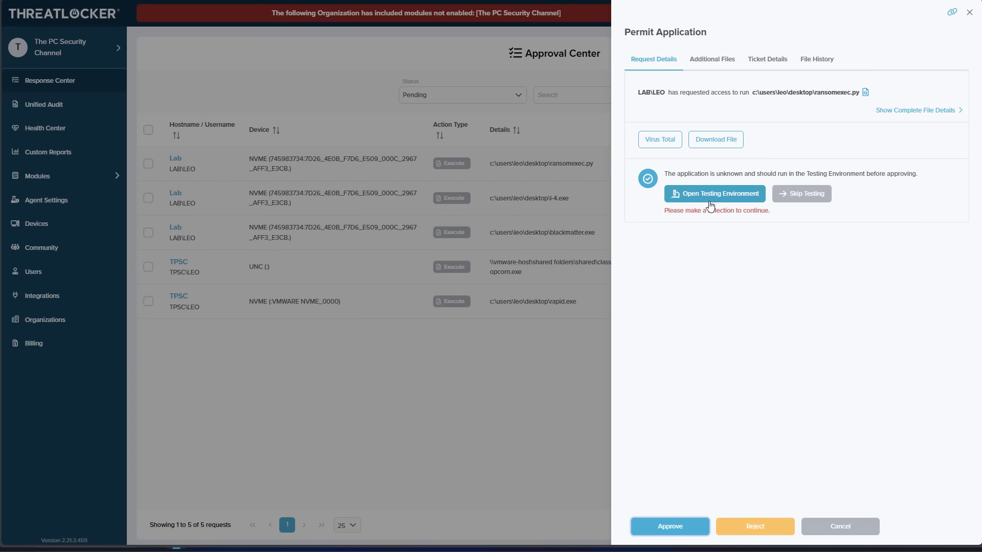
pyautogui.click(803, 197)
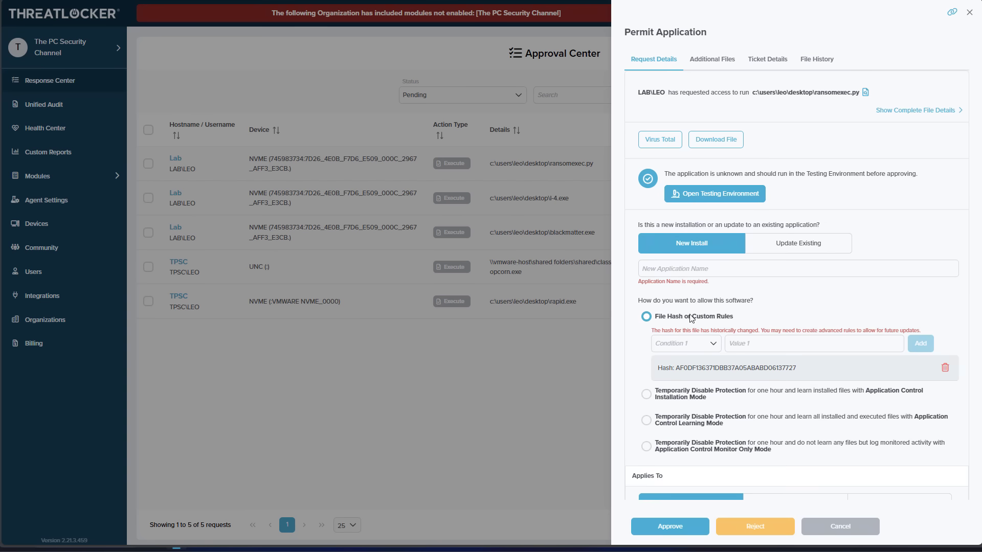
pyautogui.click(670, 267)
pyautogui.write('Ransom')
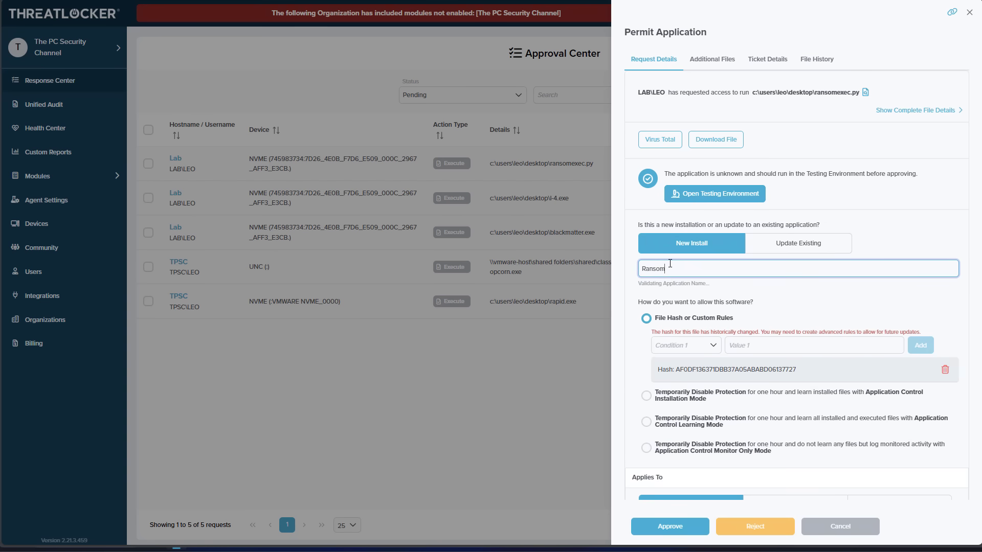
pyautogui.write('Exec')
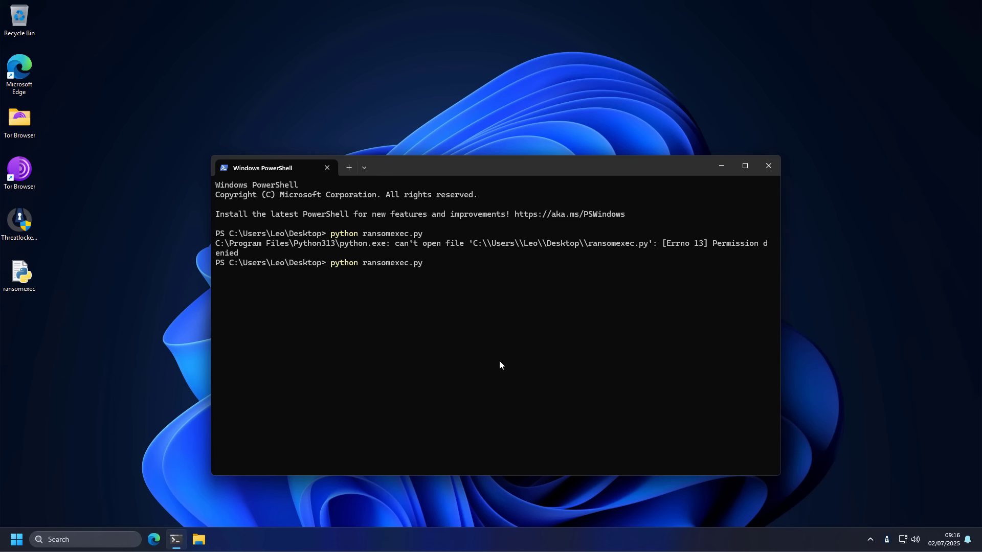
# Run 'python ransomexec.py' again so it prints 1 through 3 blocked as ThreatLocker blocks it
pyautogui.press('Return')
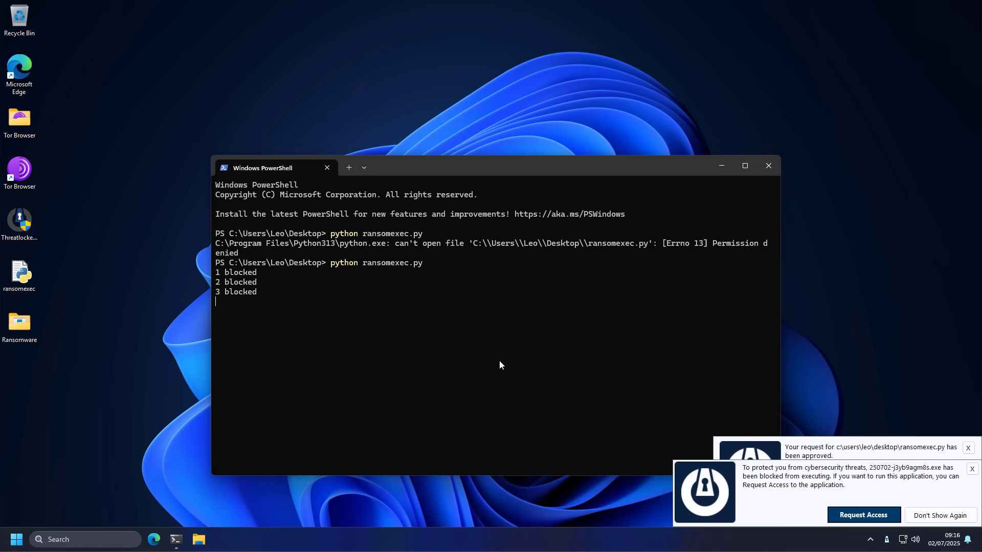